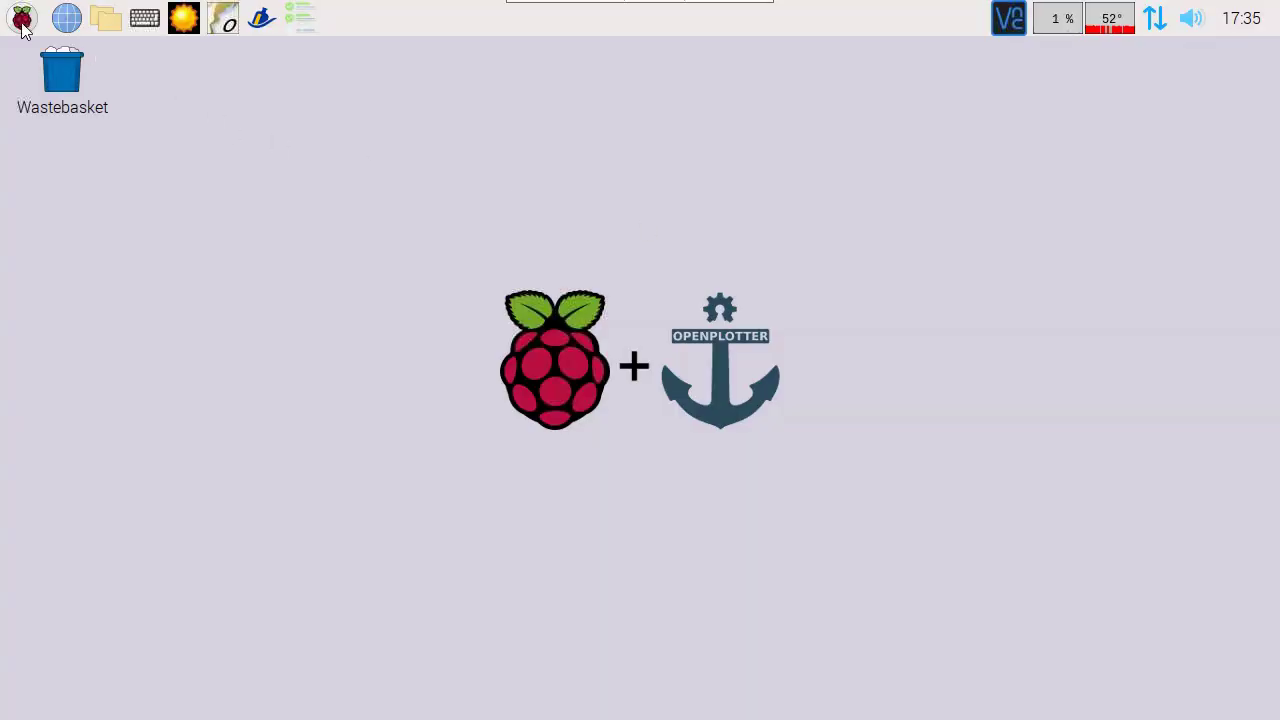
# Step: Refresh the OpenPlotter Settings app list and install SDR VHF 2.0.1-beta with its dependencies
pyautogui.click(22, 20)
pyautogui.moveTo(55, 216)
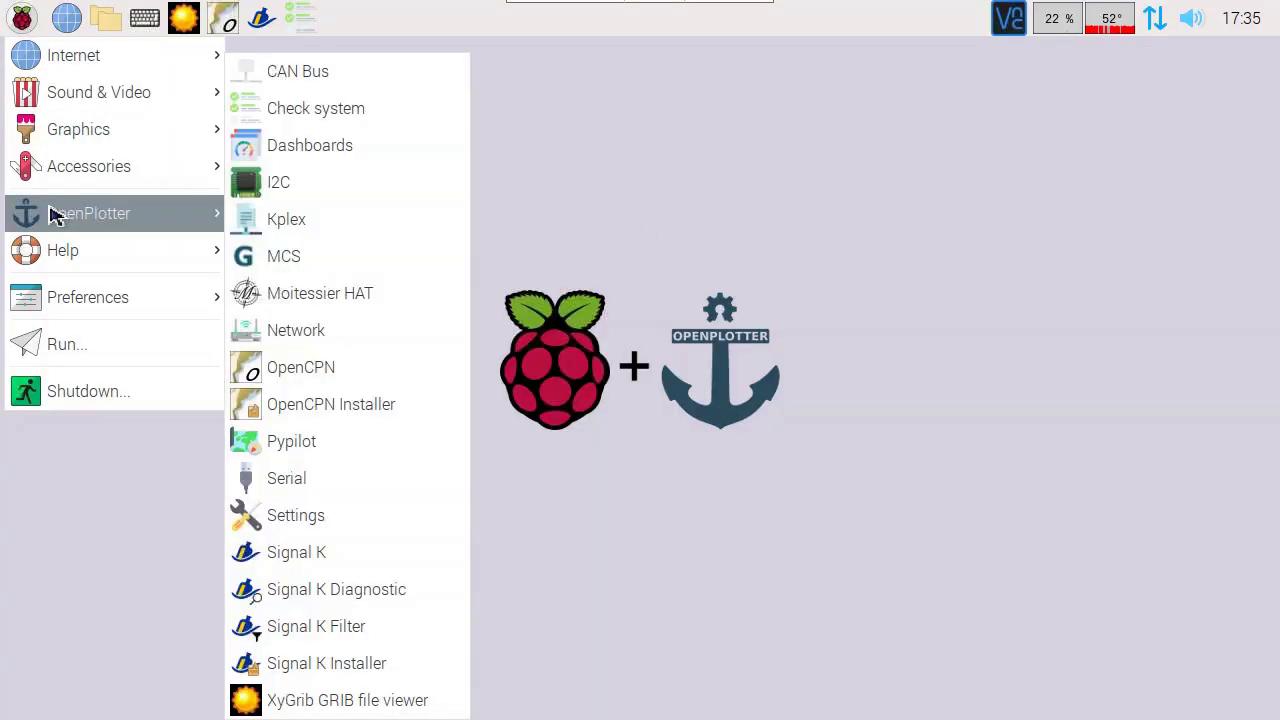
pyautogui.click(309, 516)
pyautogui.click(870, 238)
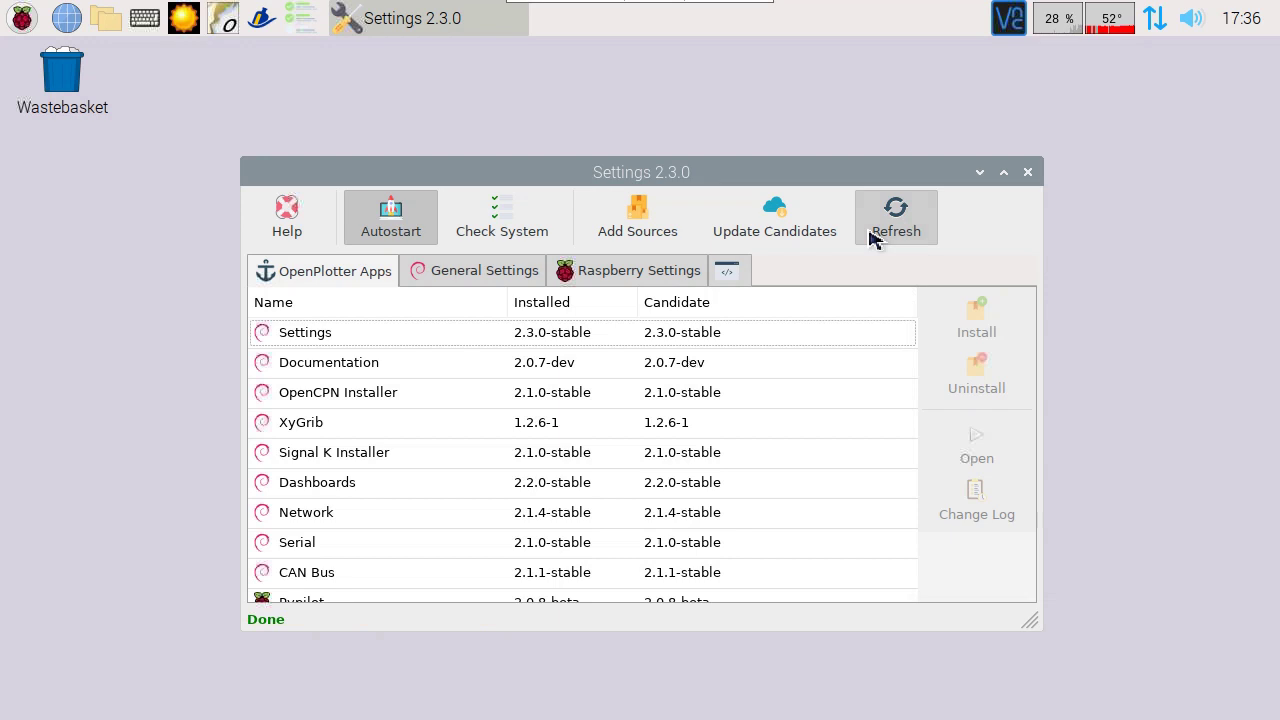
pyautogui.moveTo(914, 414); pyautogui.dragTo(922, 572)
pyautogui.click(704, 548)
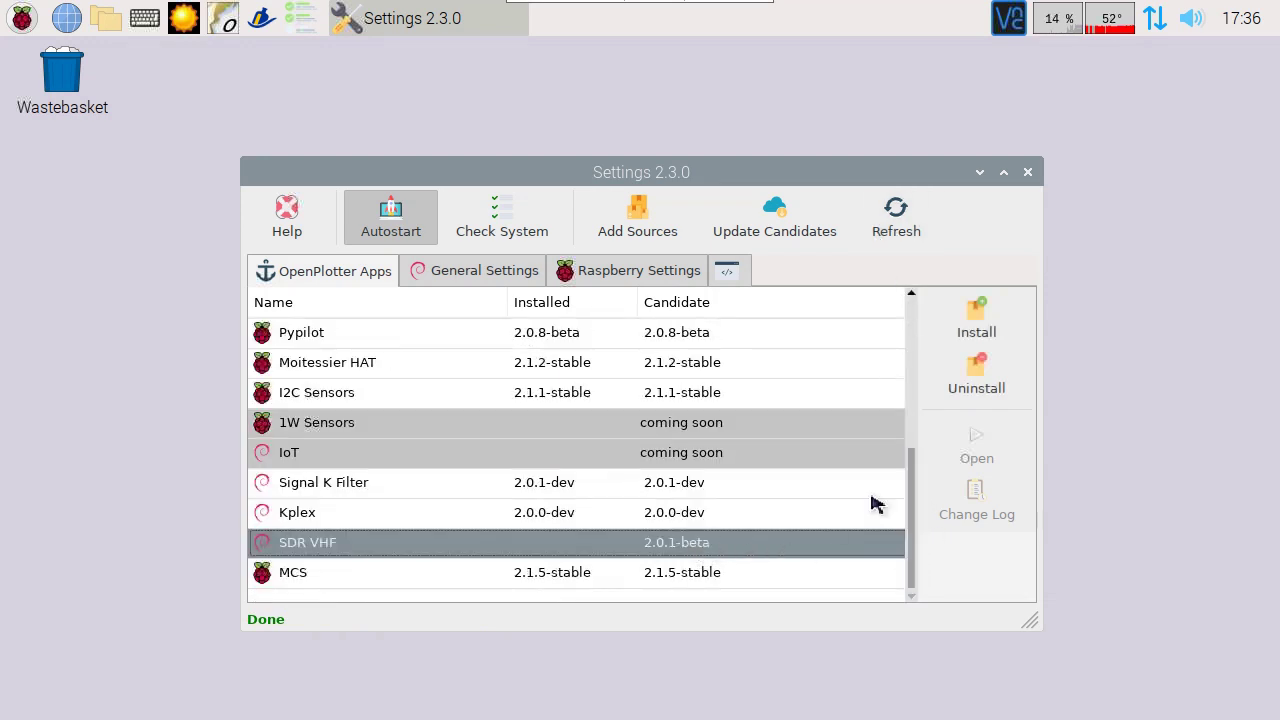
pyautogui.click(982, 318)
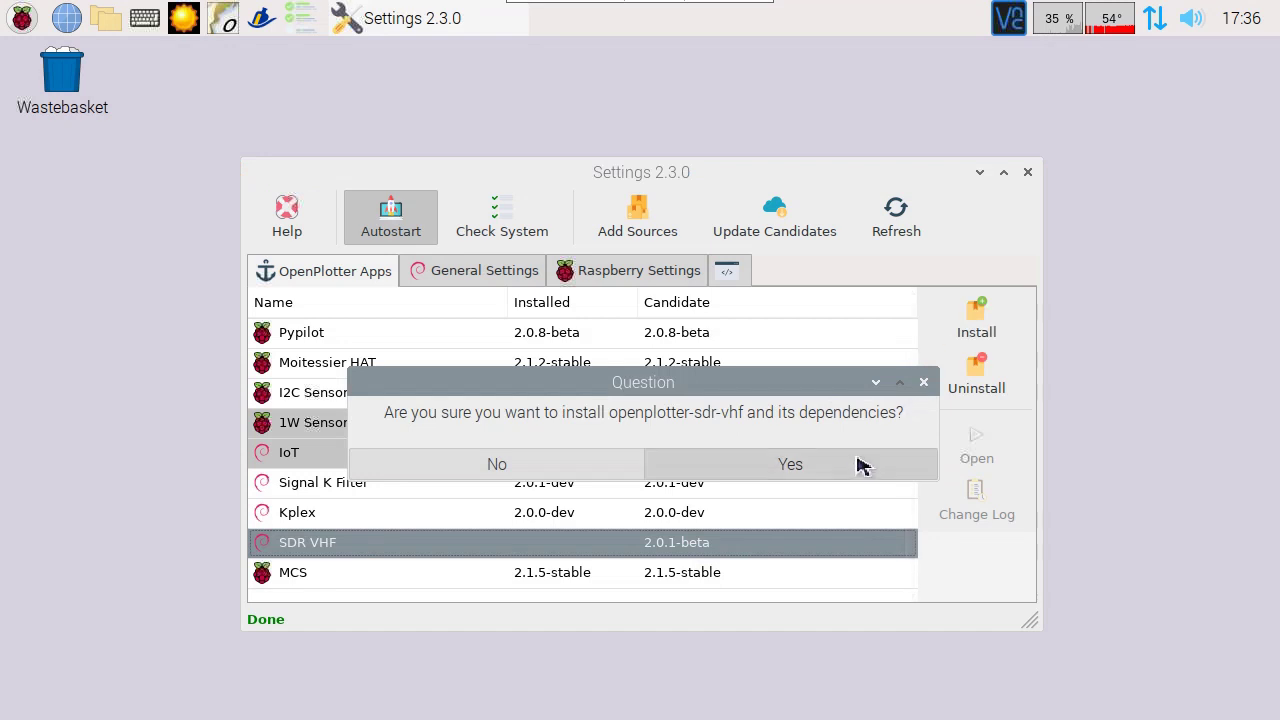
pyautogui.click(848, 475)
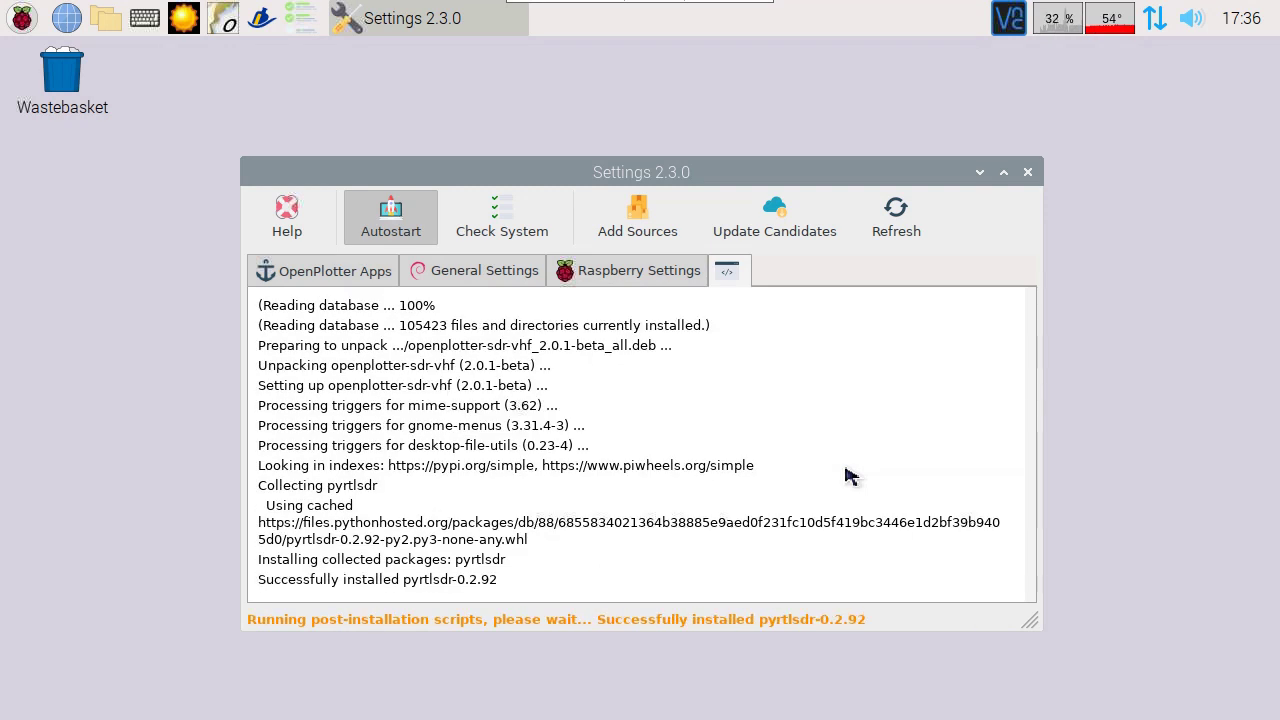
pyautogui.click(851, 546)
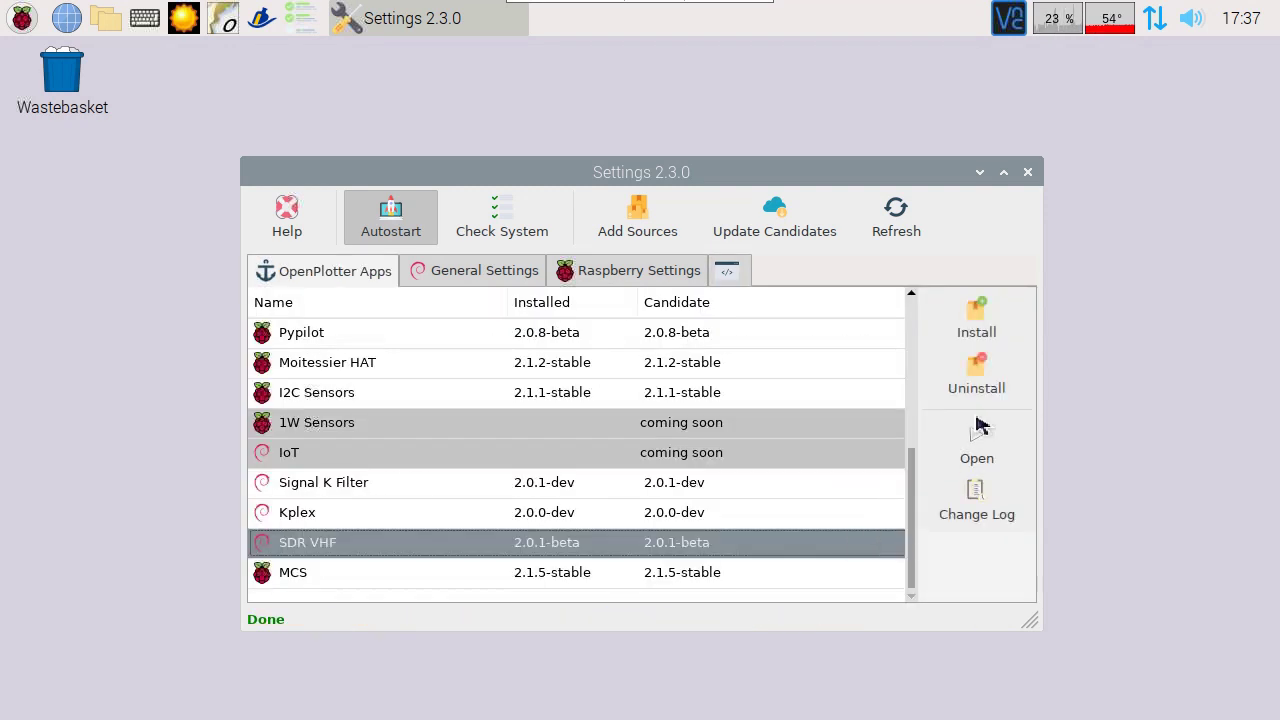
# Step: Launch SDR VHF and bring up the AIS app's edit settings (detected device, PPM 0, UDP 10110)
pyautogui.click(1029, 174)
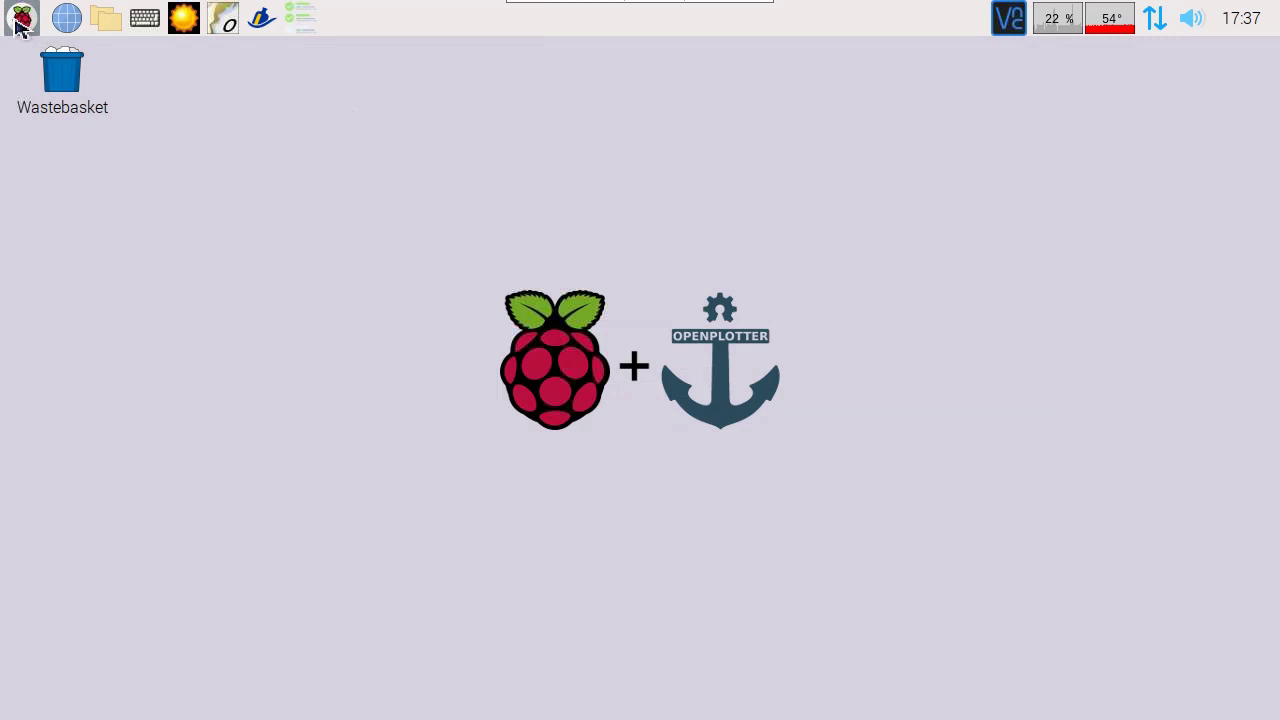
pyautogui.click(20, 18)
pyautogui.moveTo(50, 218)
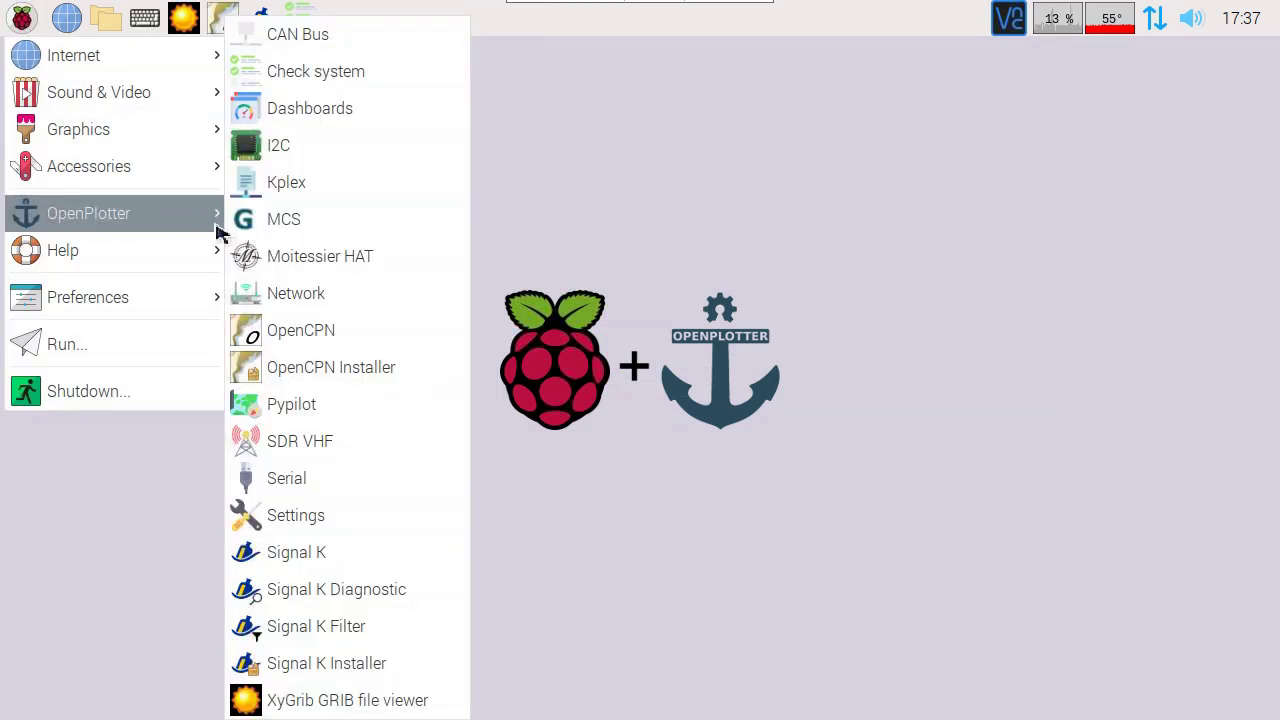
pyautogui.click(425, 452)
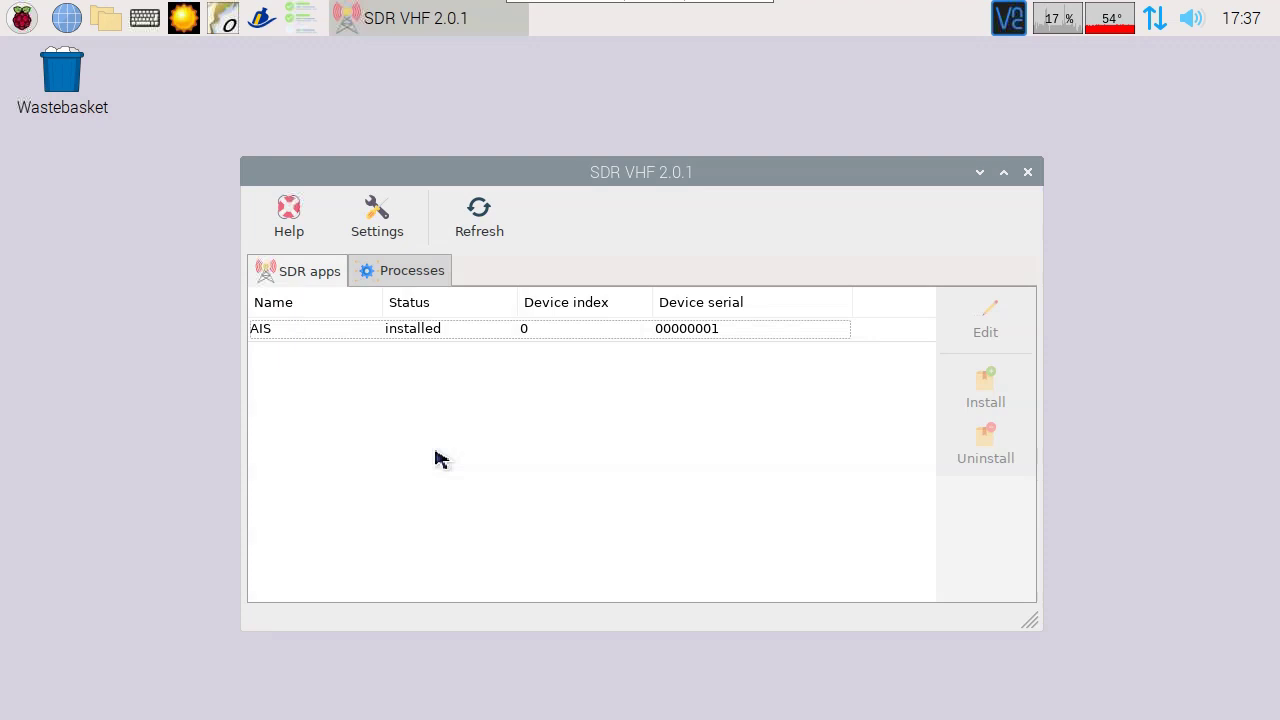
pyautogui.click(456, 334)
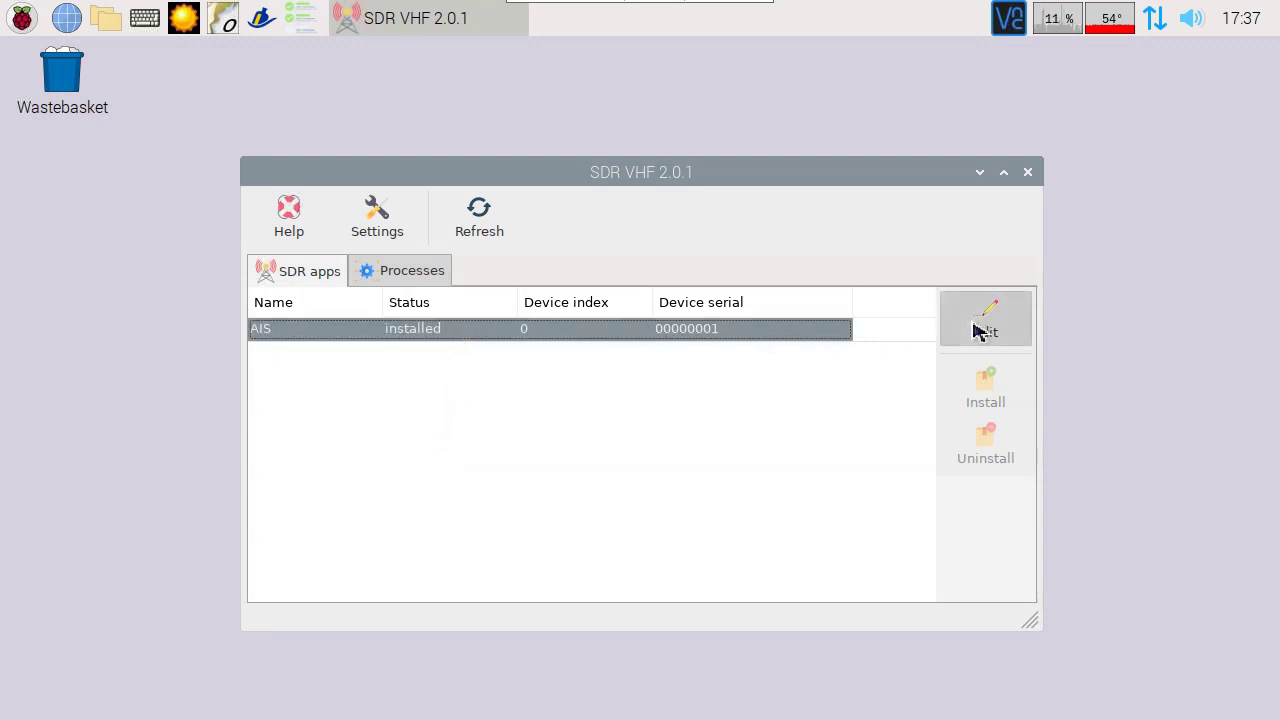
pyautogui.click(980, 331)
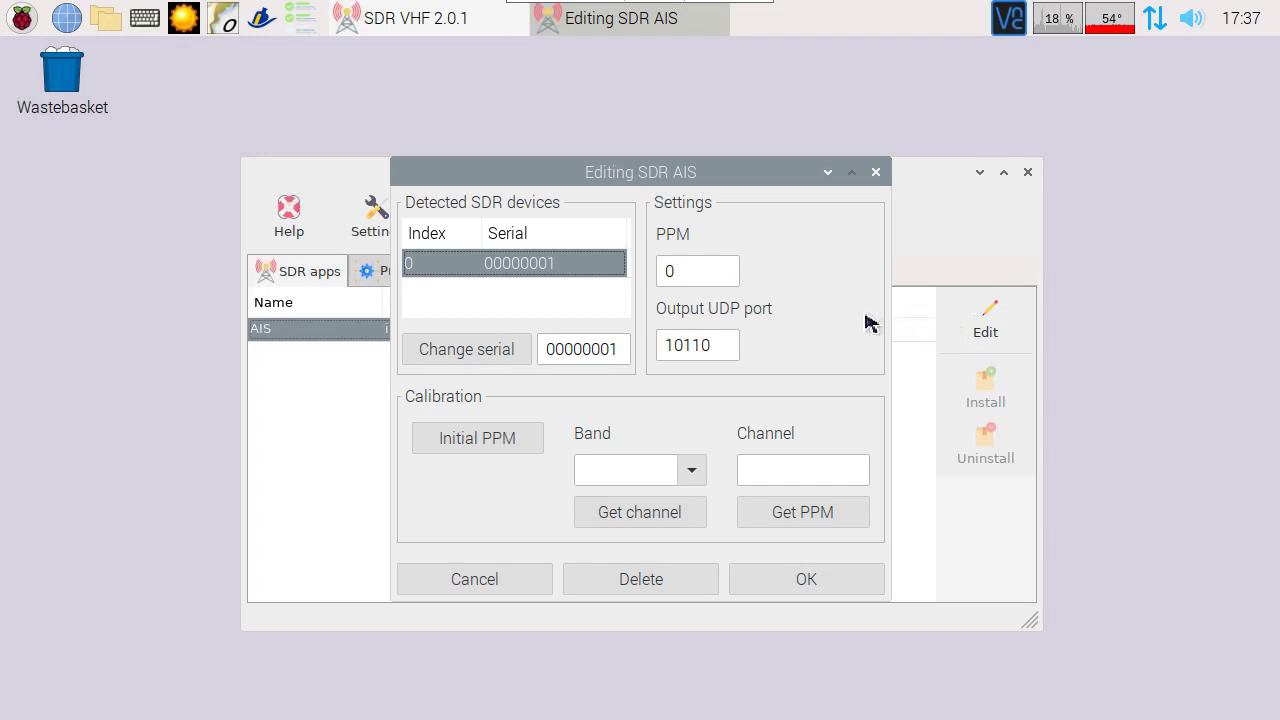
# Step: Run the initial PPM rtl_test and stop it once cumulative PPM settles at 0
pyautogui.click(488, 439)
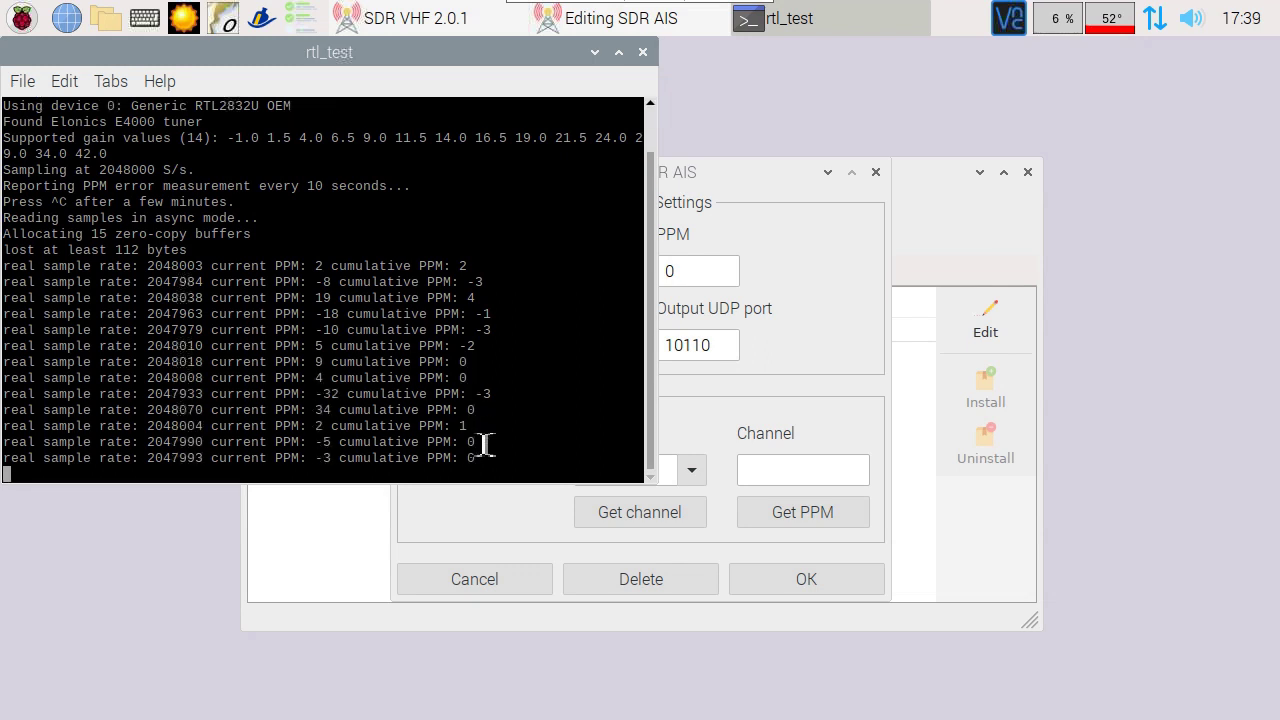
pyautogui.moveTo(489, 464); pyautogui.dragTo(457, 463)
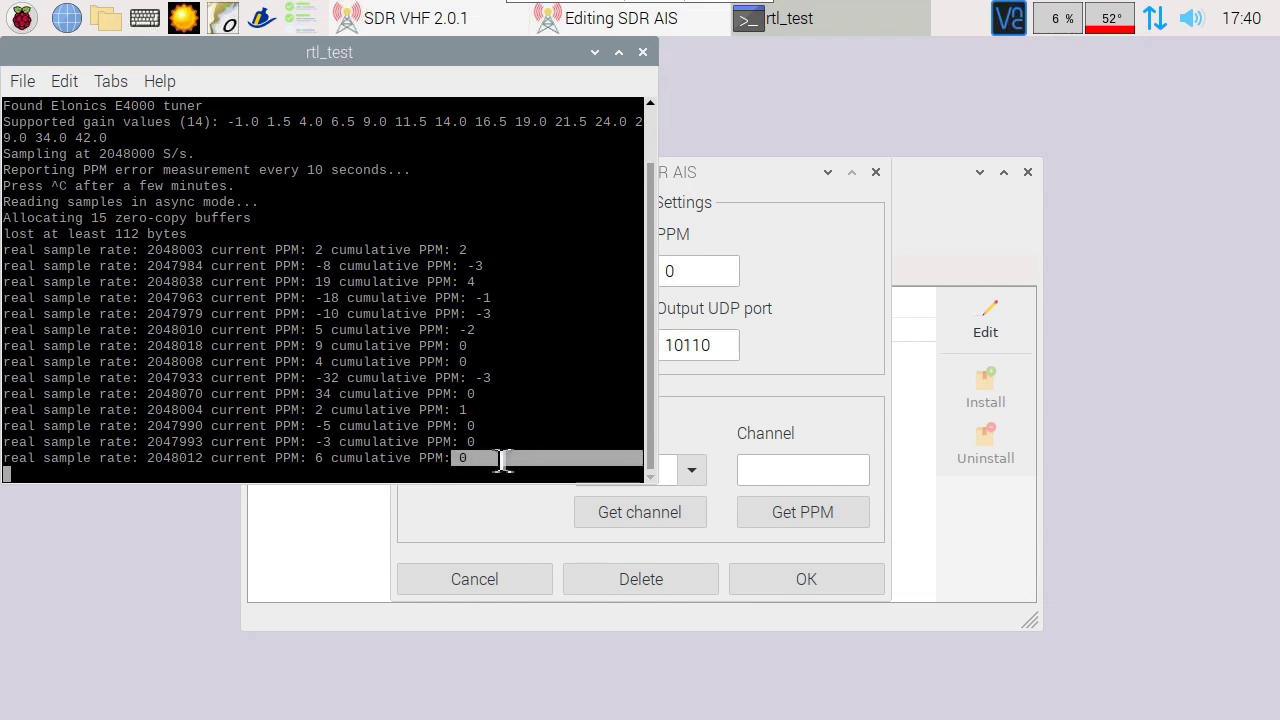
pyautogui.hotkey('ctrl', 'c')
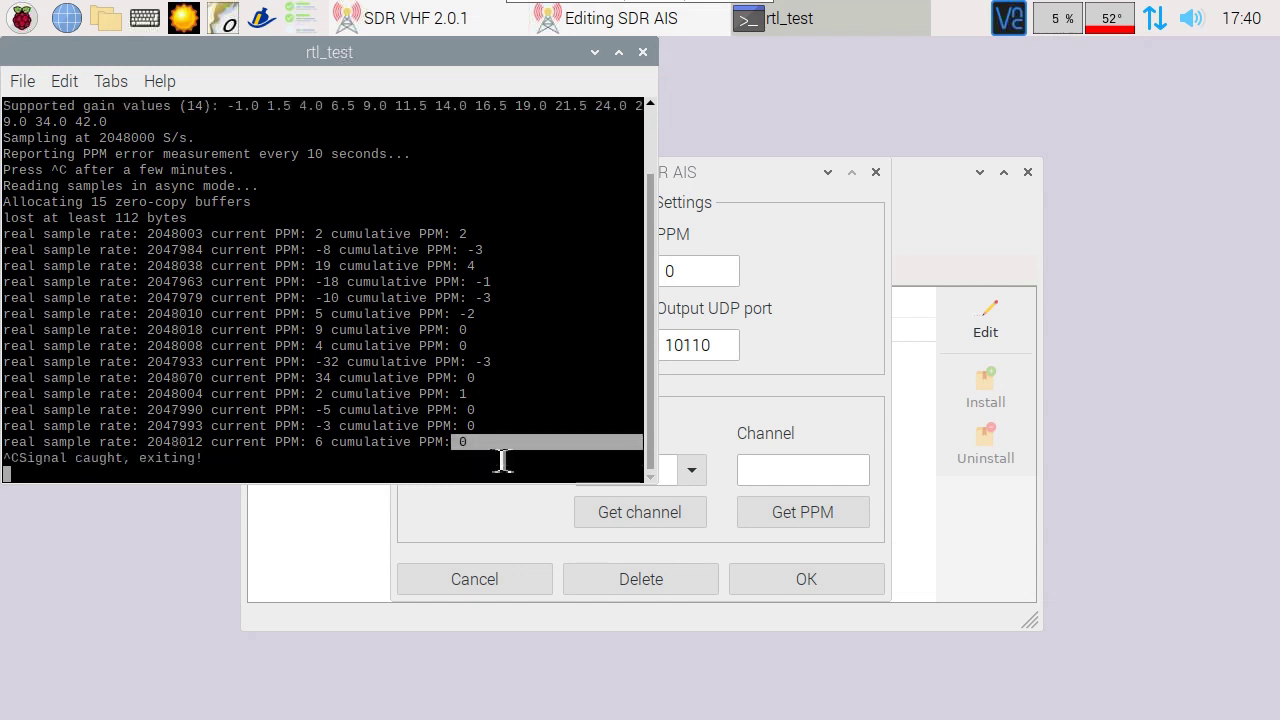
# Step: Select the PPM value of 0 and set the calibration band to GSM900
pyautogui.click(692, 277)
pyautogui.moveTo(692, 277); pyautogui.dragTo(670, 272)
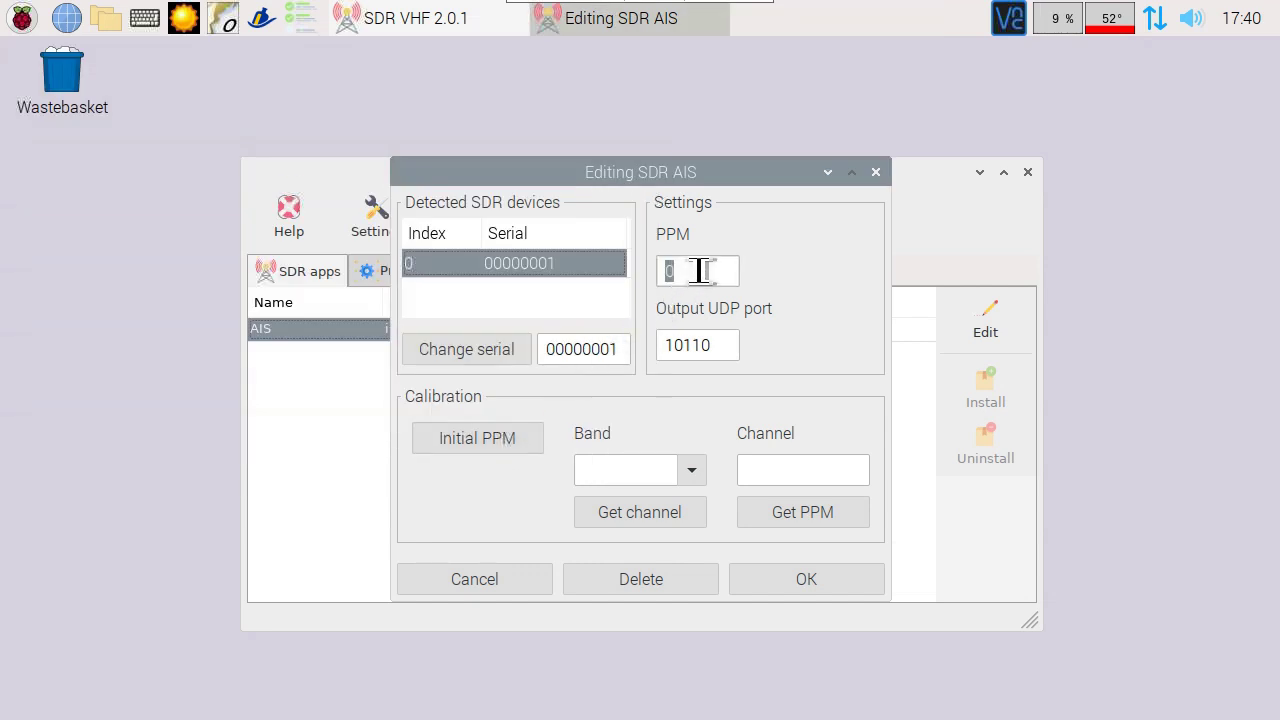
pyautogui.click(689, 470)
pyautogui.click(678, 580)
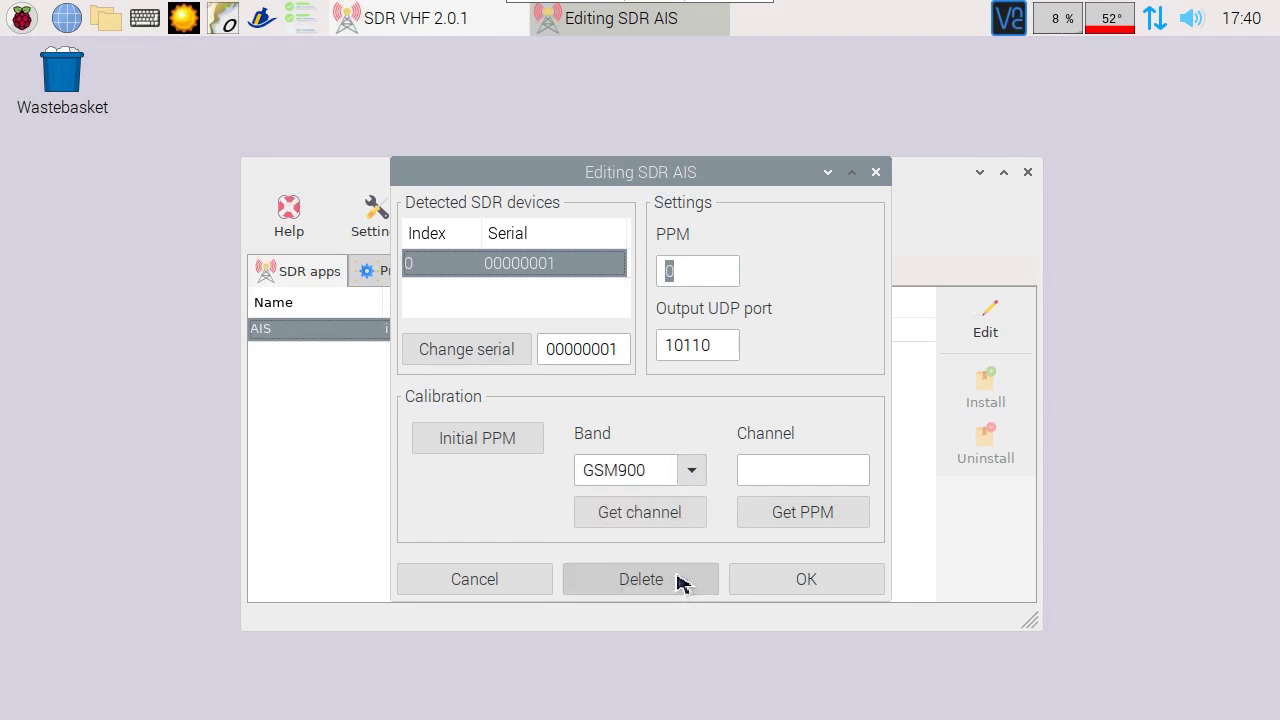
# Step: Scan GSM900 base stations and note channel 28 as strongest, at power 1807966.99
pyautogui.click(667, 514)
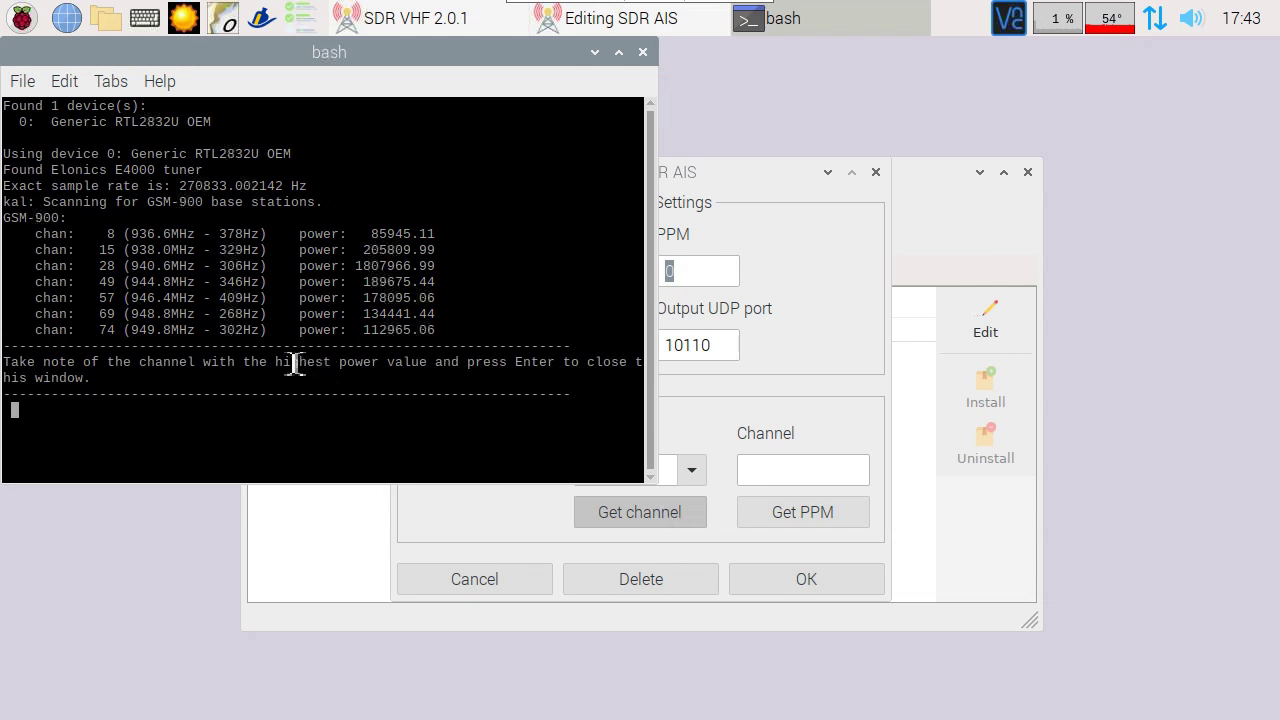
pyautogui.moveTo(280, 362); pyautogui.dragTo(385, 365)
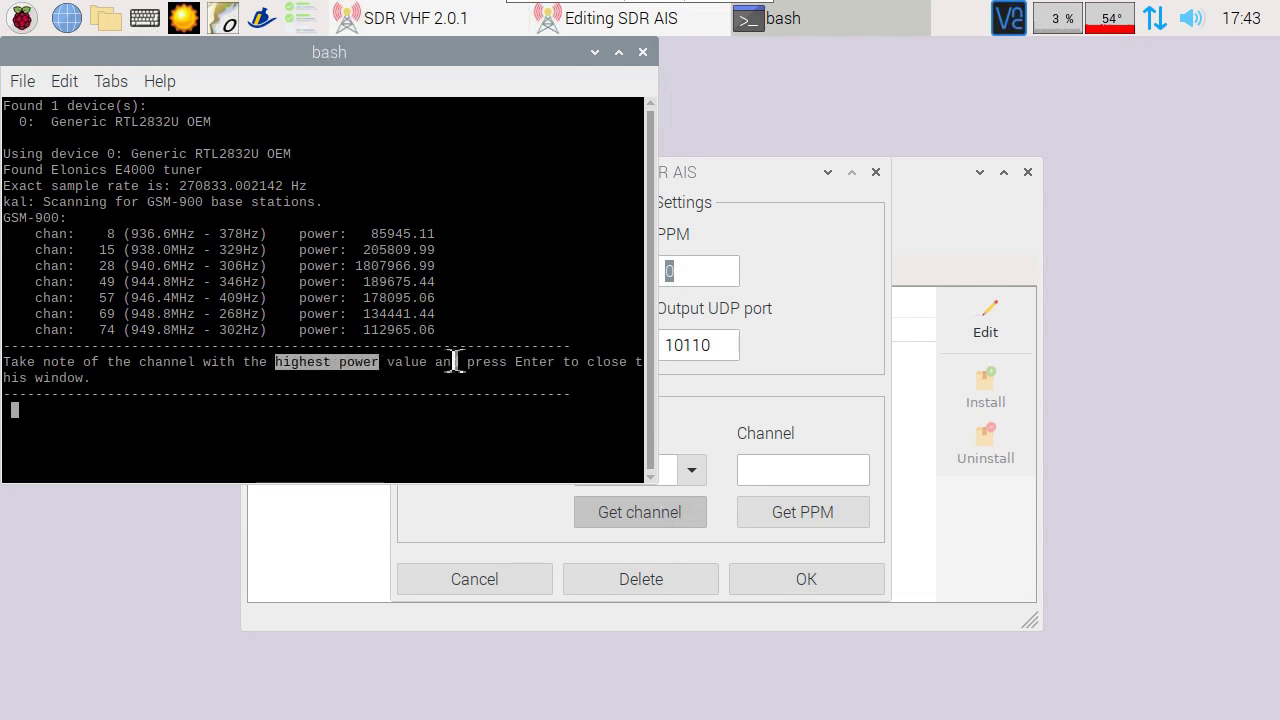
pyautogui.moveTo(357, 266); pyautogui.dragTo(443, 270)
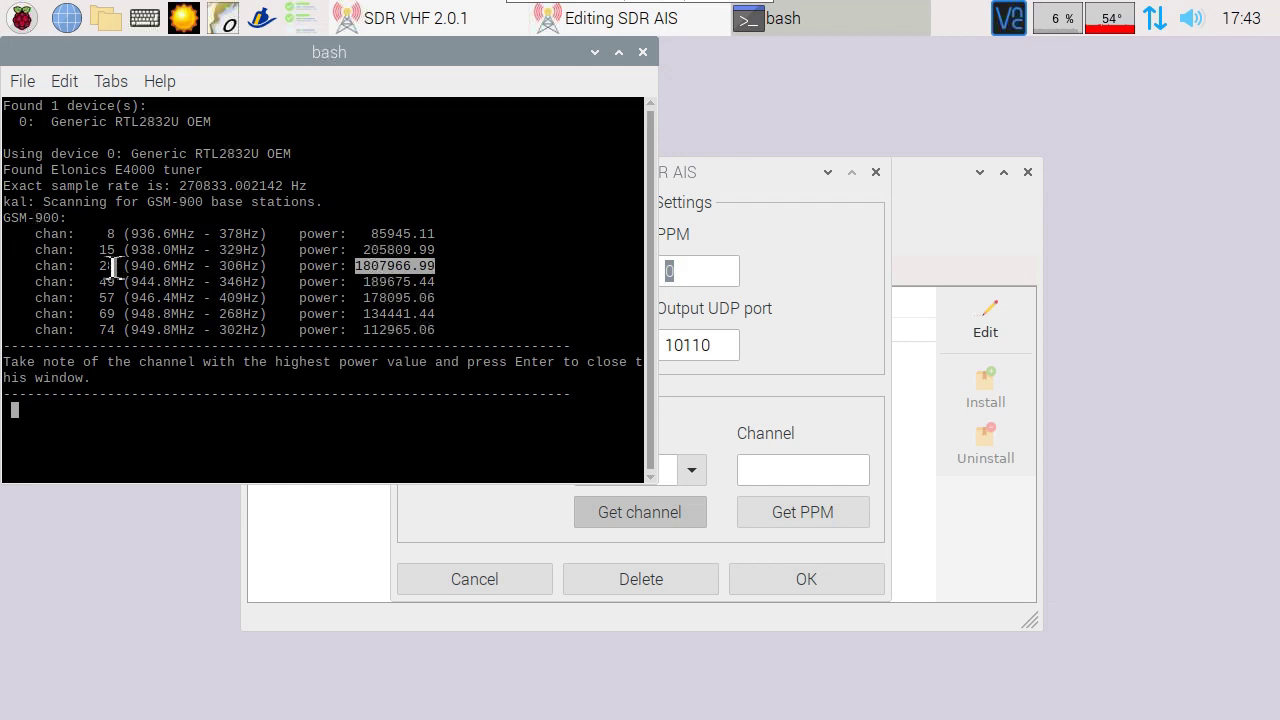
pyautogui.moveTo(99, 266); pyautogui.dragTo(133, 268)
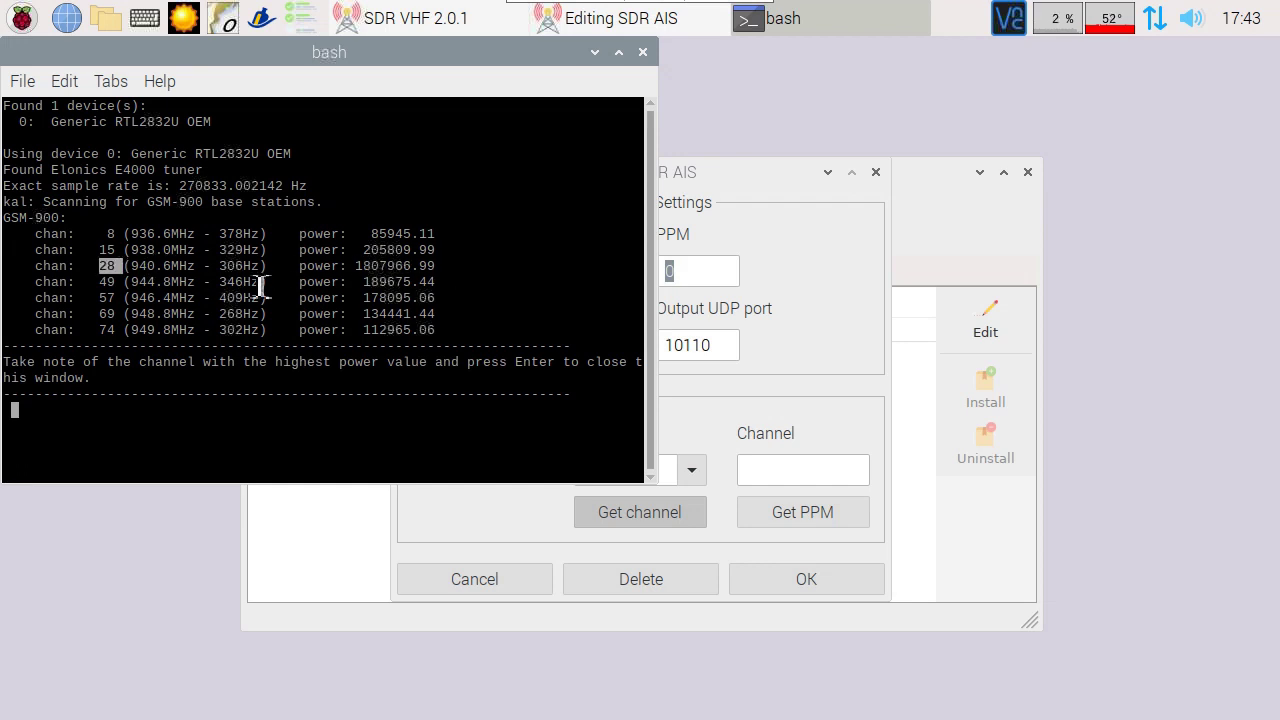
pyautogui.click(643, 52)
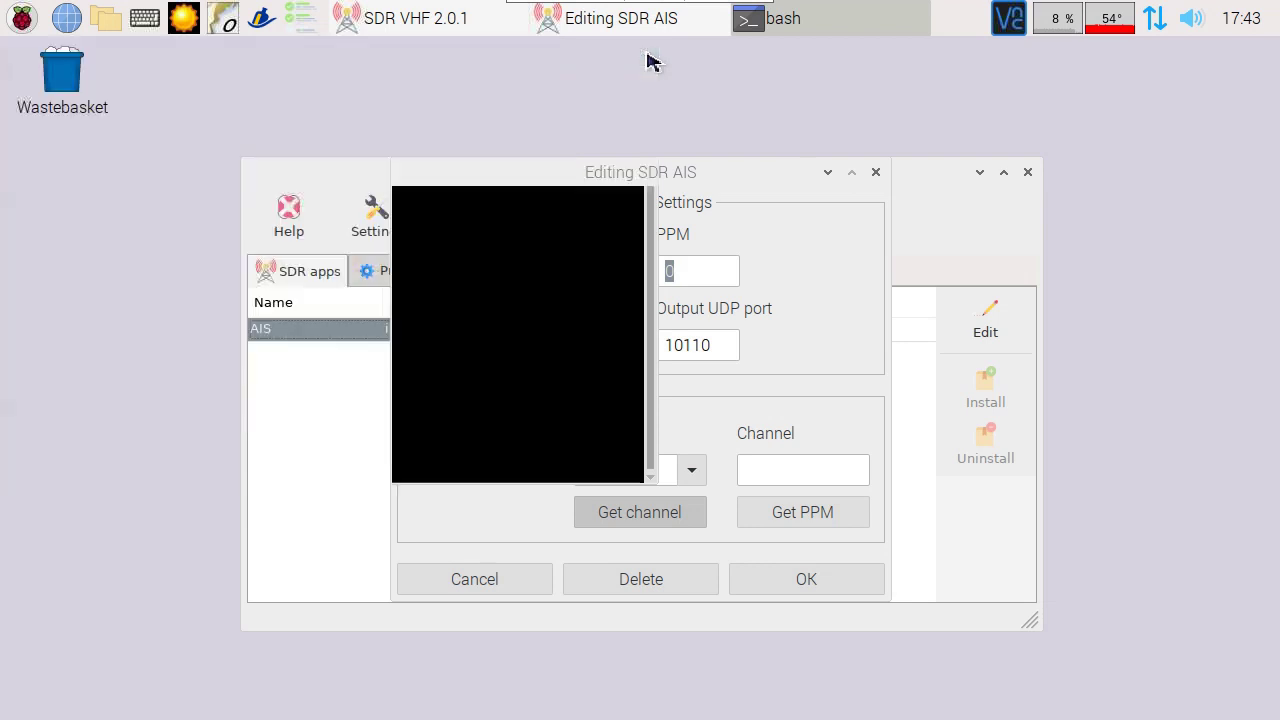
# Step: Measure PPM on channel 28, reading a 0.350 ppm average error, and keep PPM at 0
pyautogui.click(773, 470)
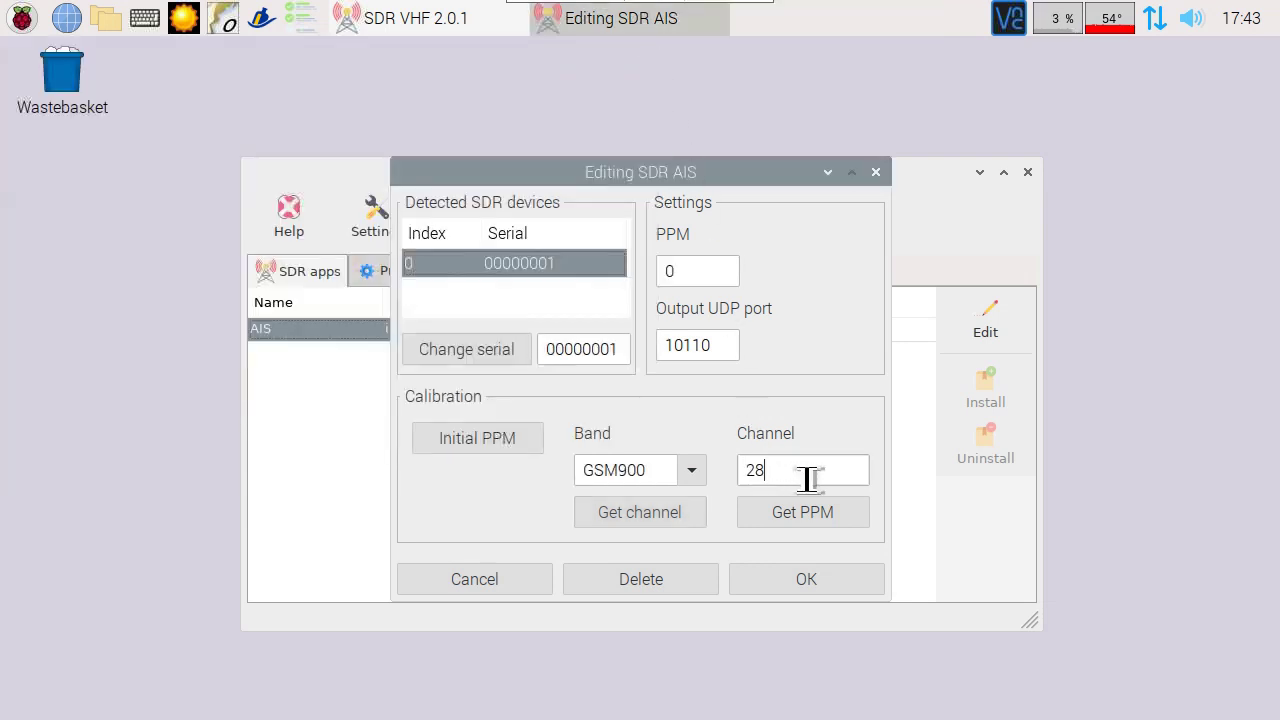
pyautogui.click(806, 514)
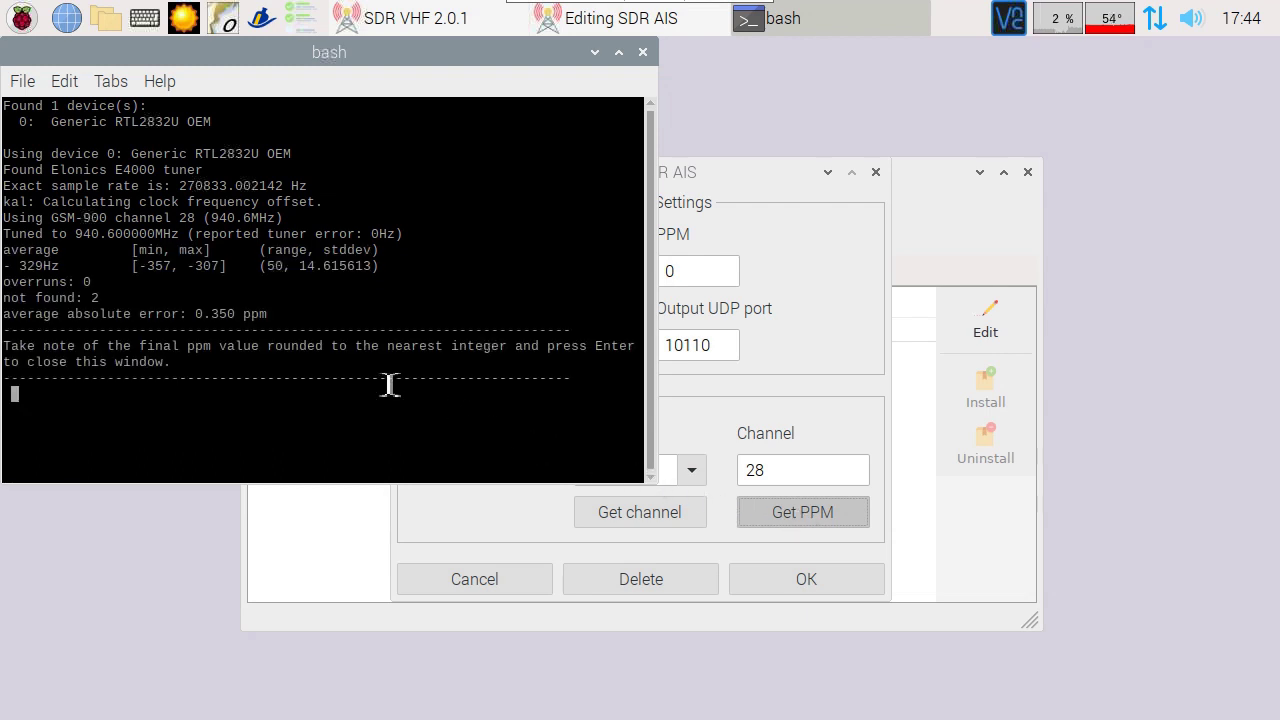
pyautogui.moveTo(197, 318); pyautogui.dragTo(274, 316)
pyautogui.click(198, 316)
pyautogui.click(644, 56)
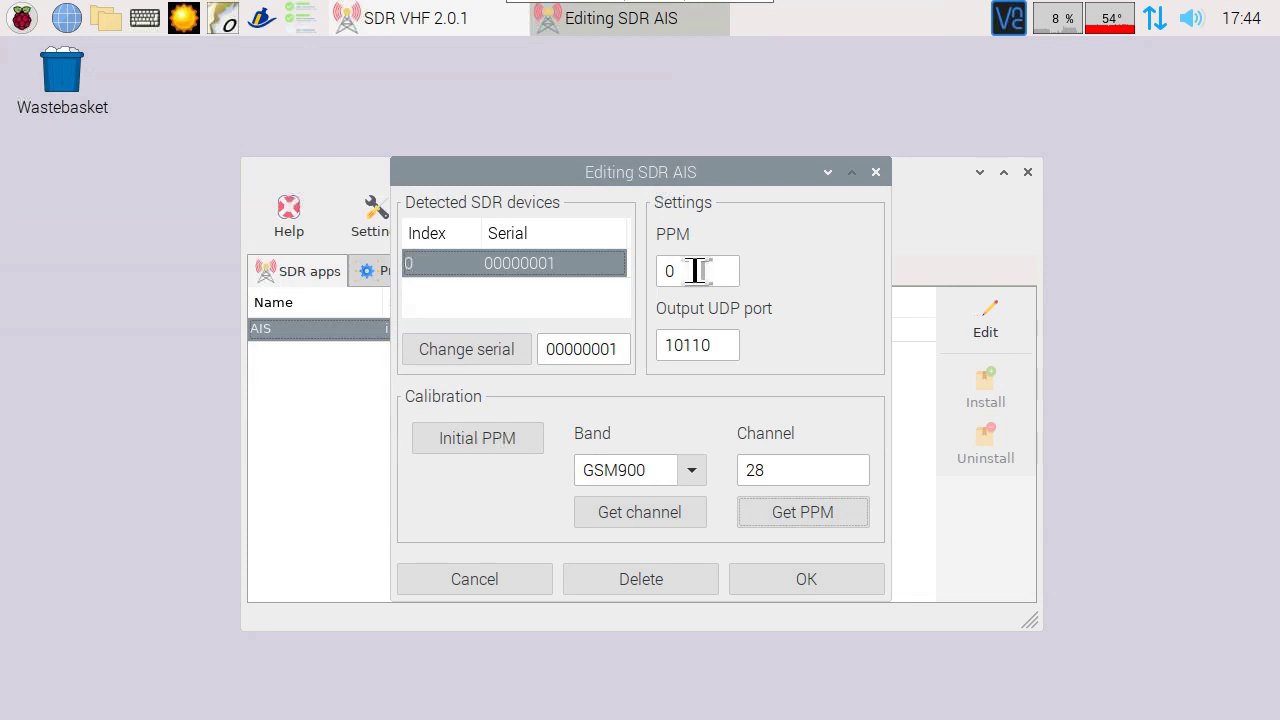
pyautogui.moveTo(700, 271); pyautogui.dragTo(660, 283)
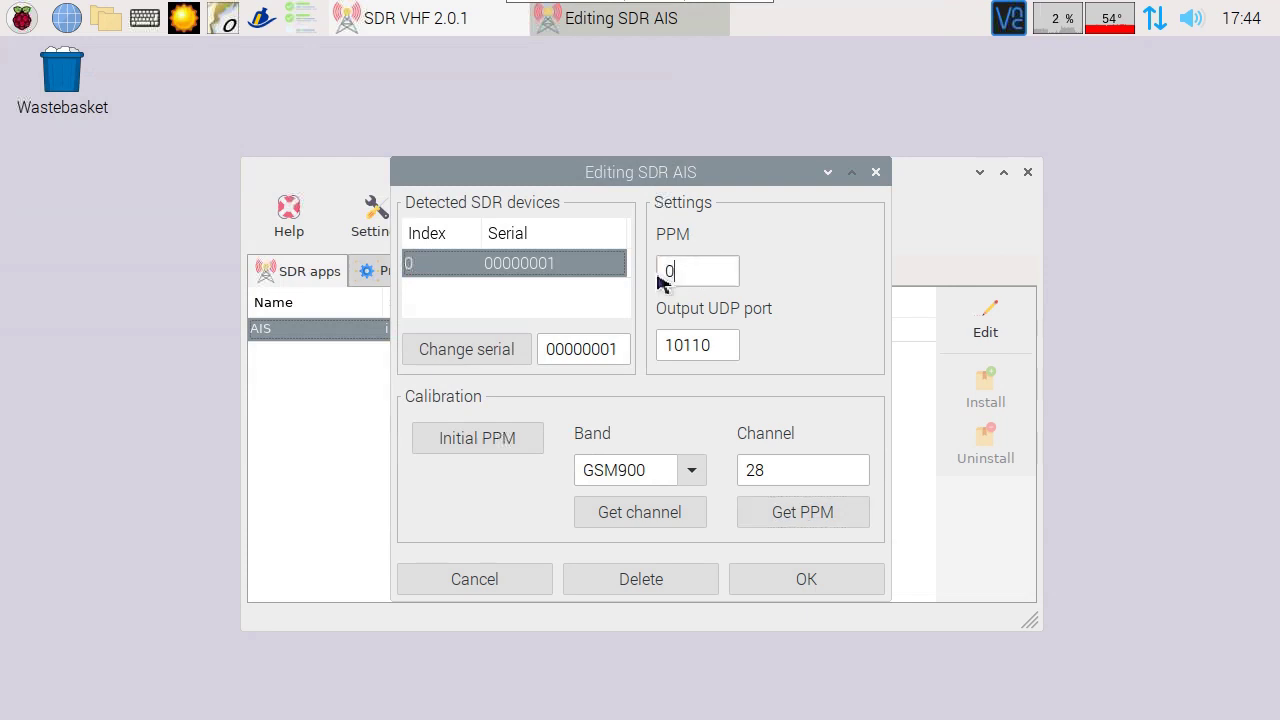
# Step: Save the AIS settings, enable autostart for openplotter-rtl_ais, and close SDR VHF
pyautogui.click(777, 584)
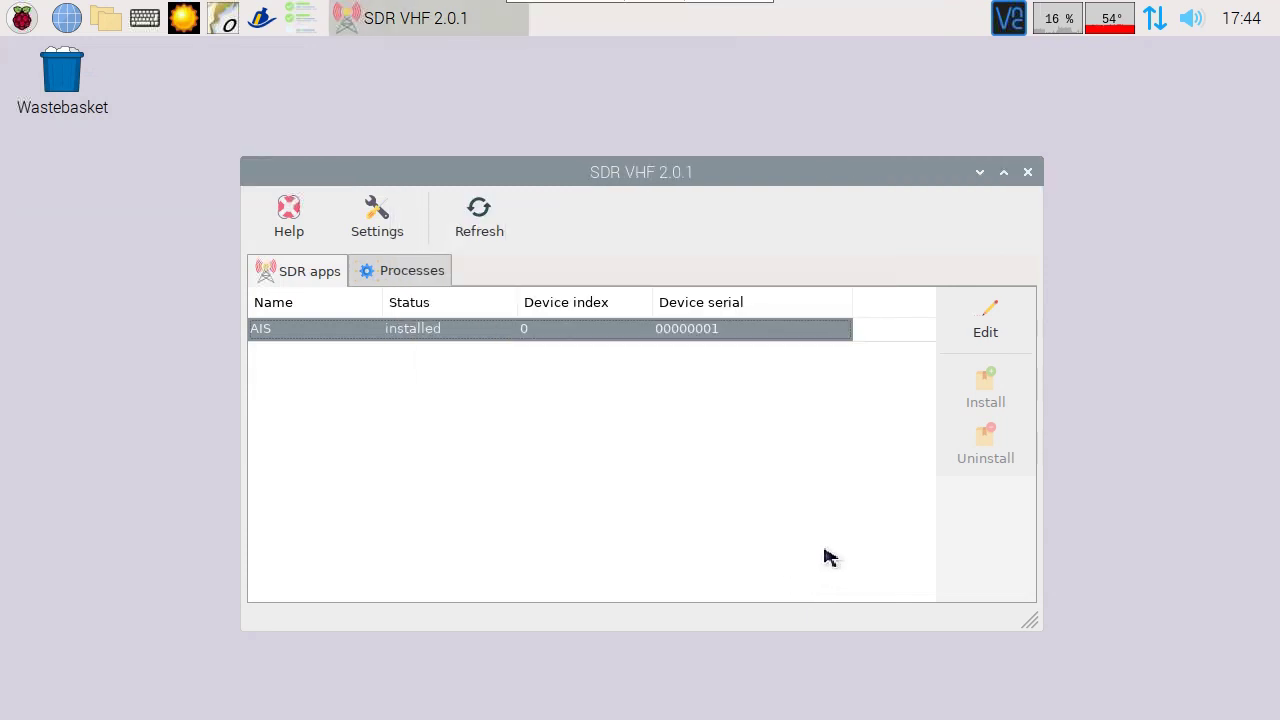
pyautogui.click(415, 278)
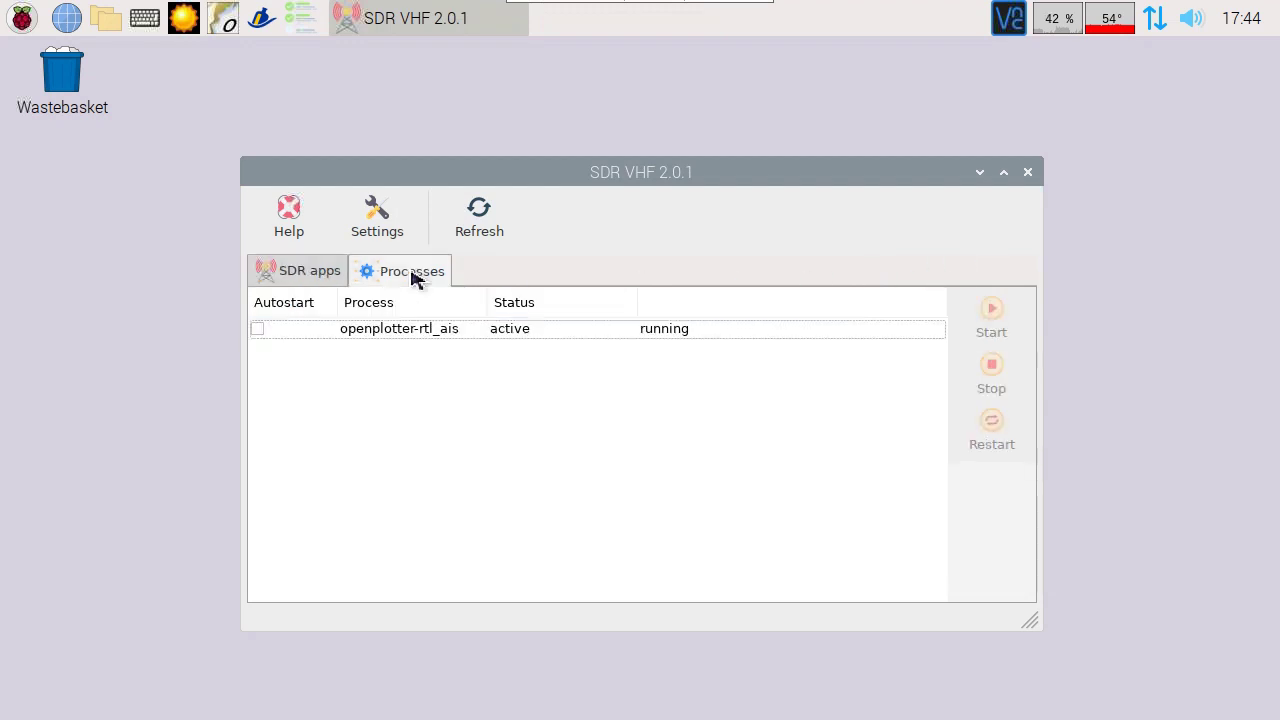
pyautogui.click(424, 340)
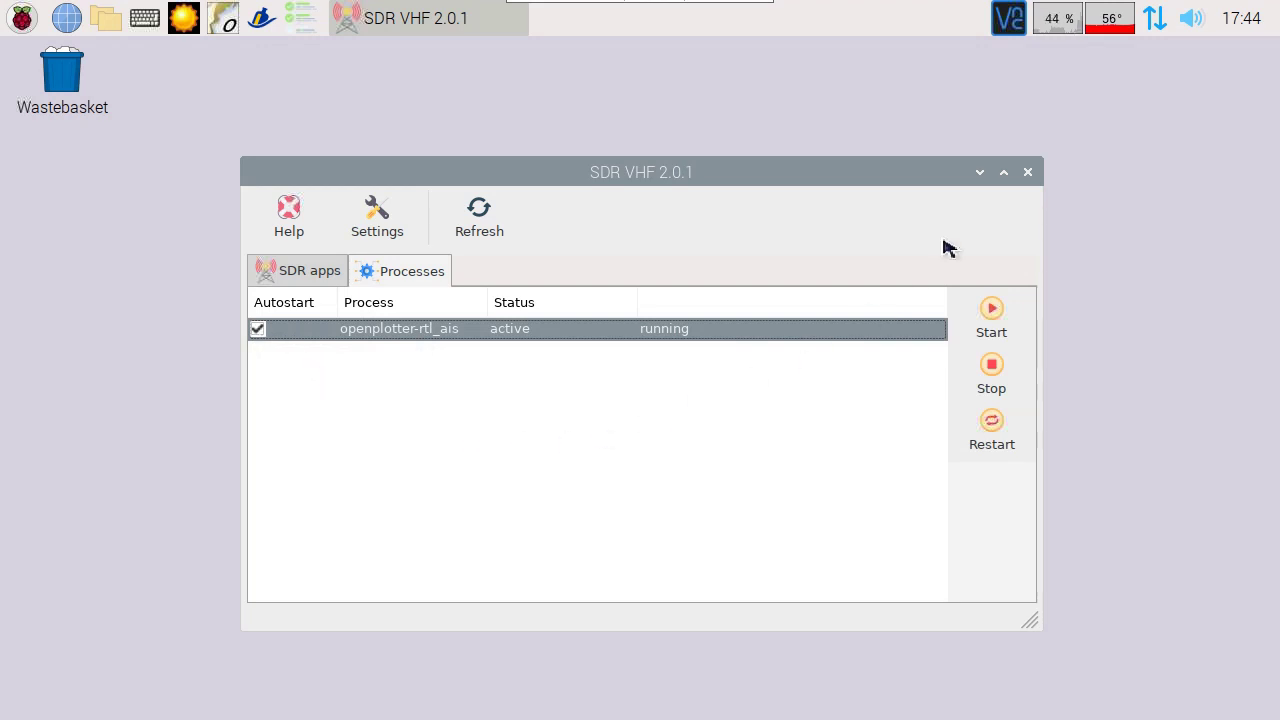
pyautogui.click(1028, 173)
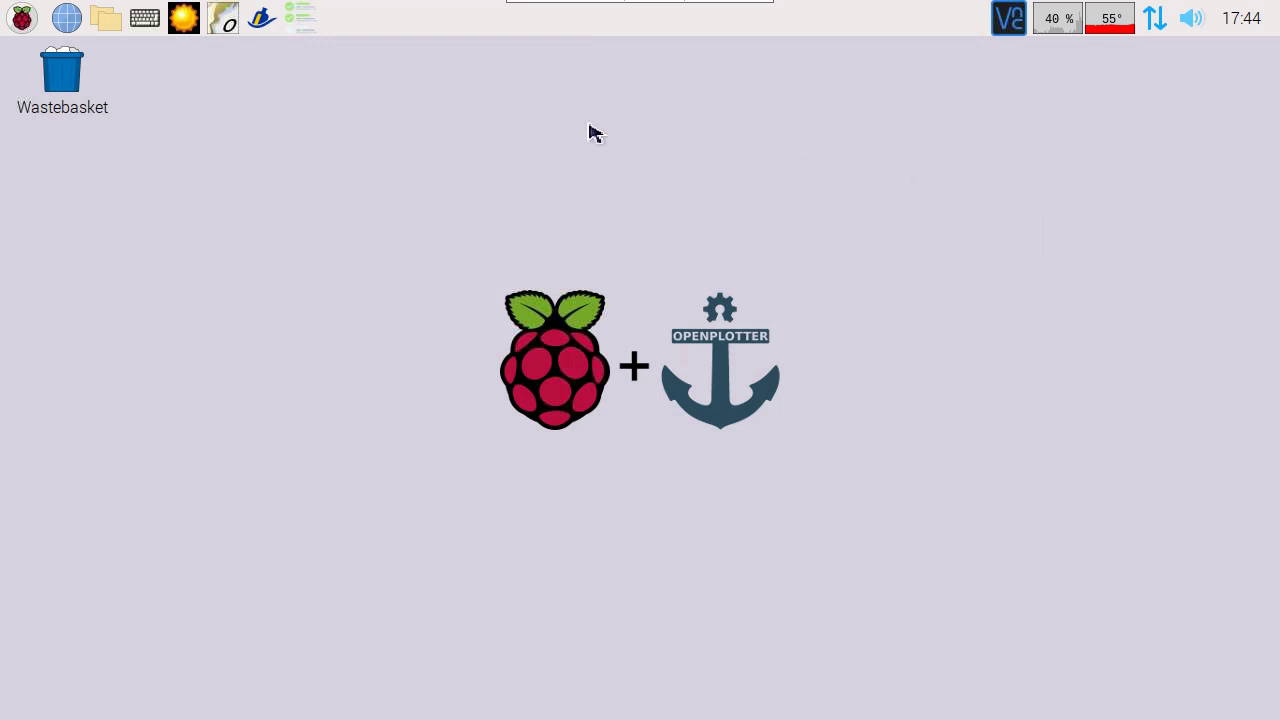
# Step: Start OpenCPN and scroll the AIS target list to show bearing and range of four targets
pyautogui.click(232, 28)
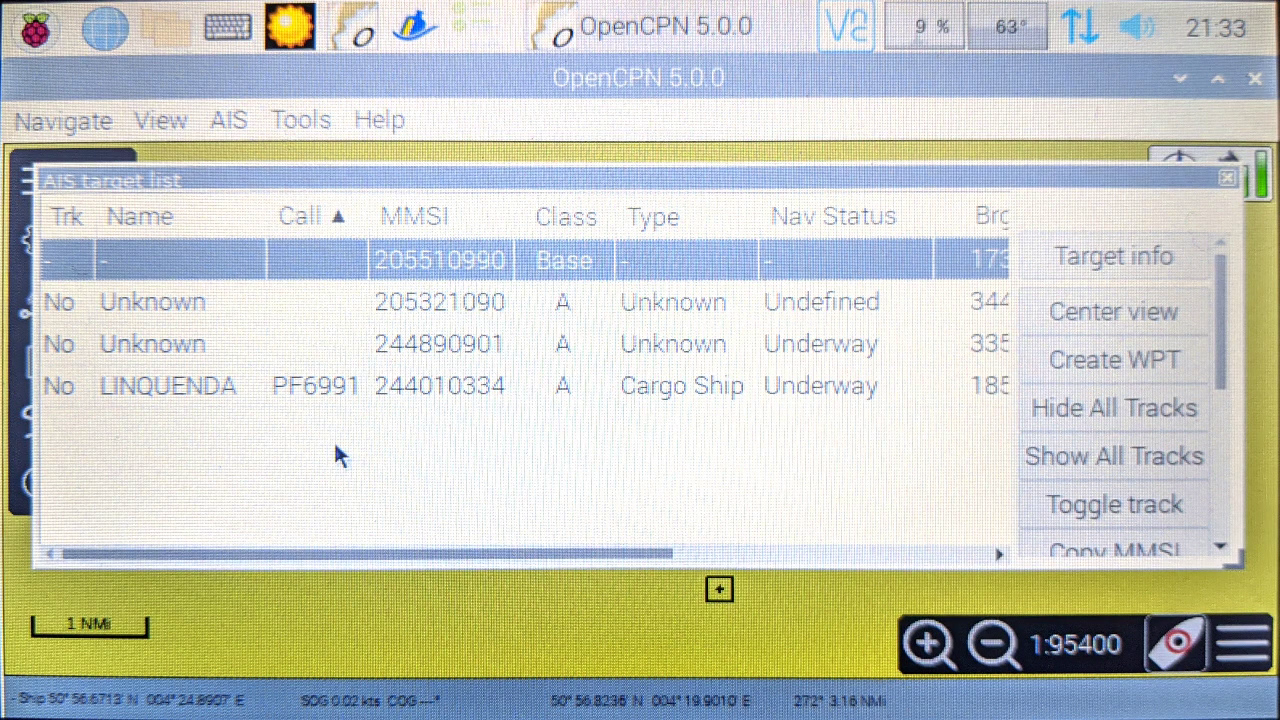
pyautogui.click(993, 555)
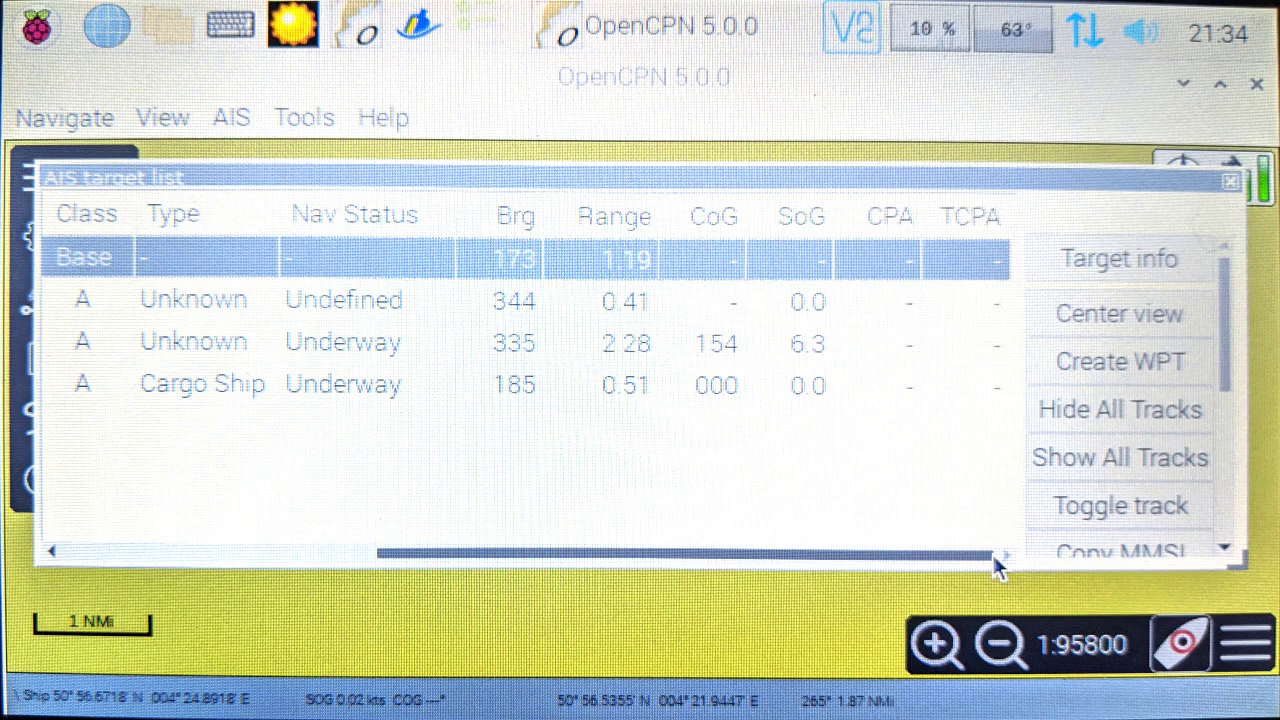